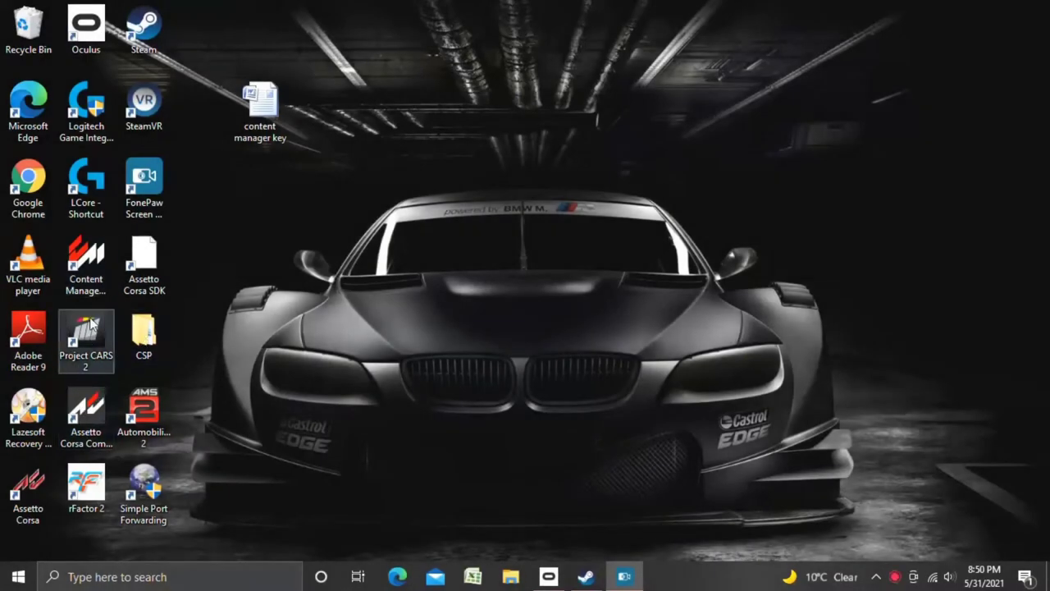
Step: Launch Assetto Corsa from its desktop shortcut and wait for the main menu to load
{"action": "double_click", "coordinate": [27, 491]}
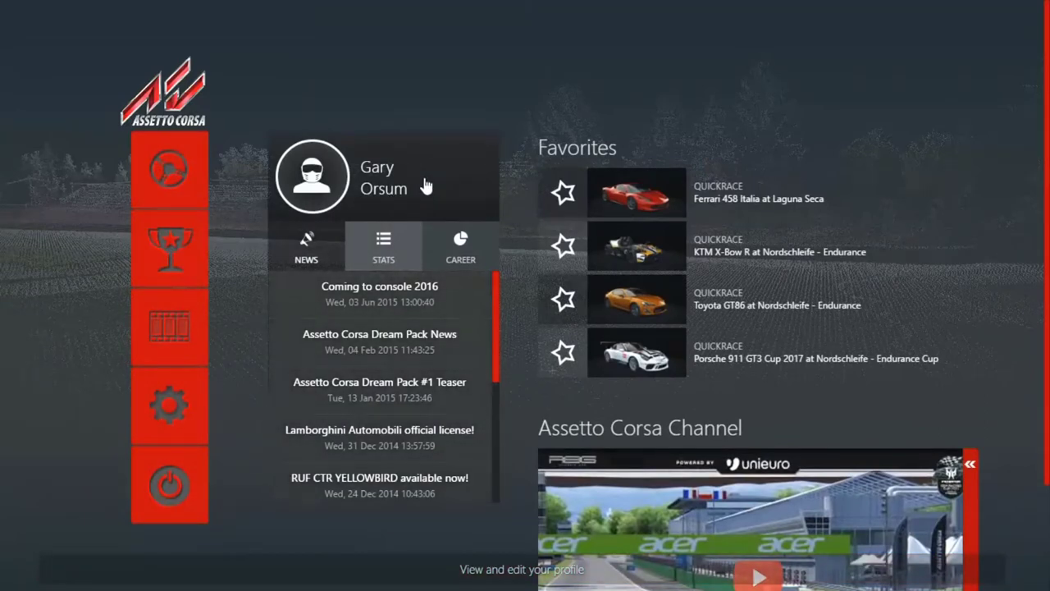
Step: Set up a quick race in the Toyota GT86 at Nordschleife - Endurance and start it
{"action": "left_click", "coordinate": [174, 184]}
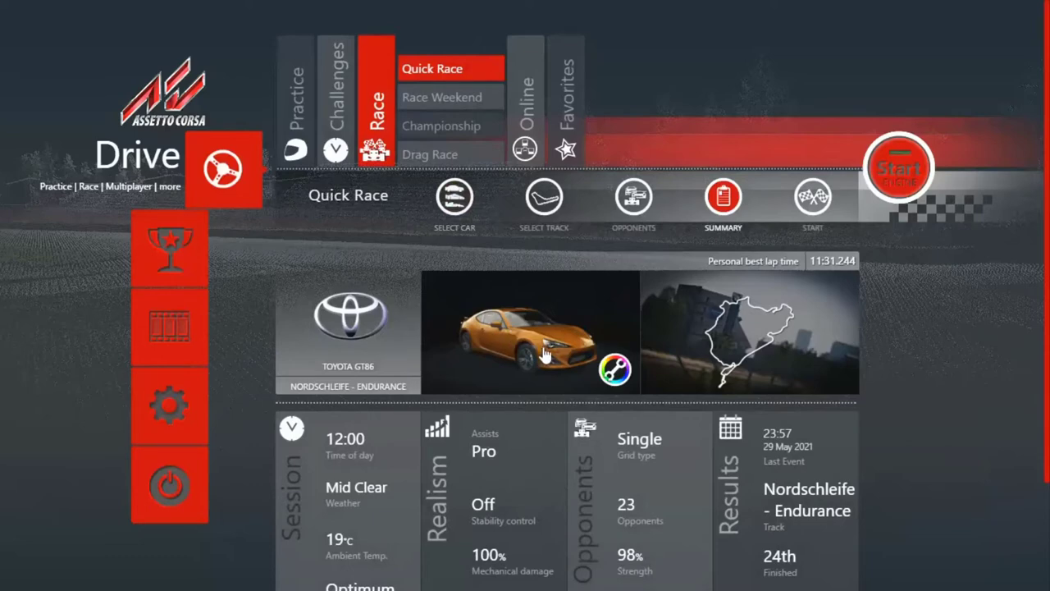
{"action": "left_click", "coordinate": [456, 199]}
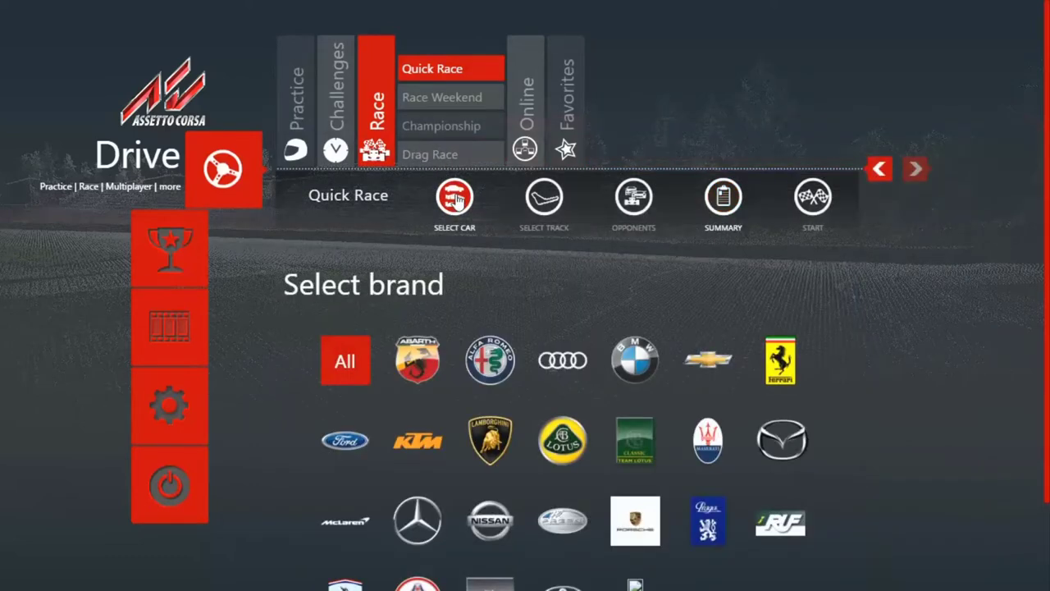
{"action": "left_click", "coordinate": [545, 200]}
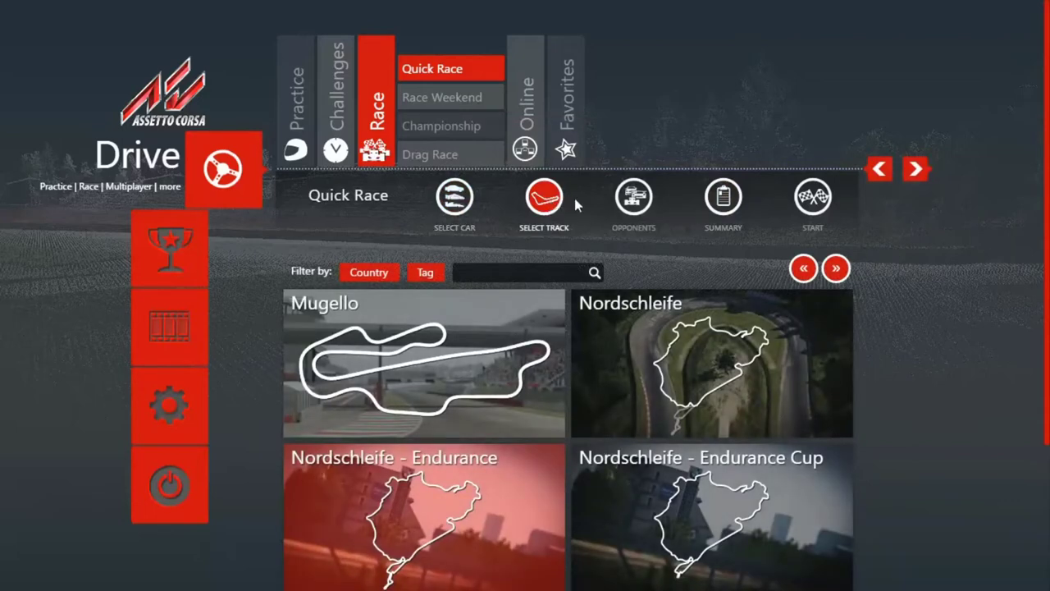
{"action": "left_click", "coordinate": [636, 202]}
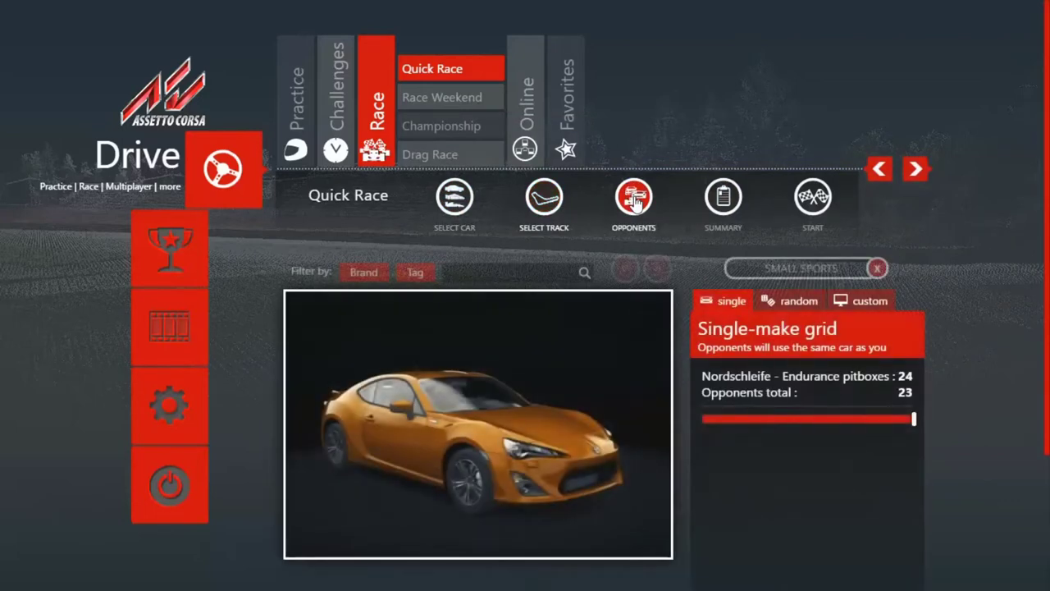
{"action": "left_click", "coordinate": [726, 199]}
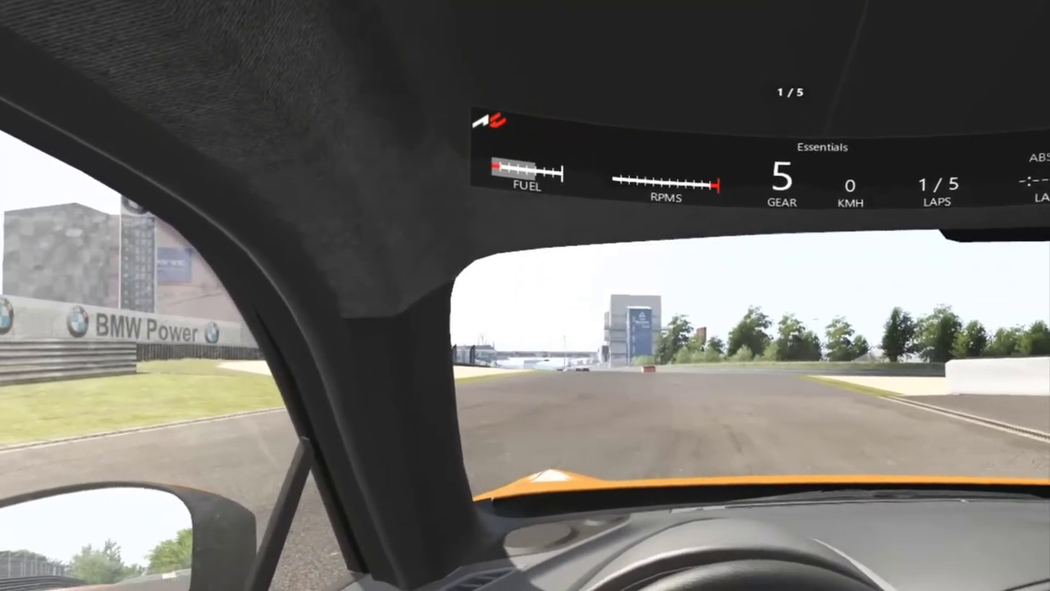
Step: Cycle through the chase and cockpit camera views, then pause and exit the race
{"action": "key", "text": "F1"}
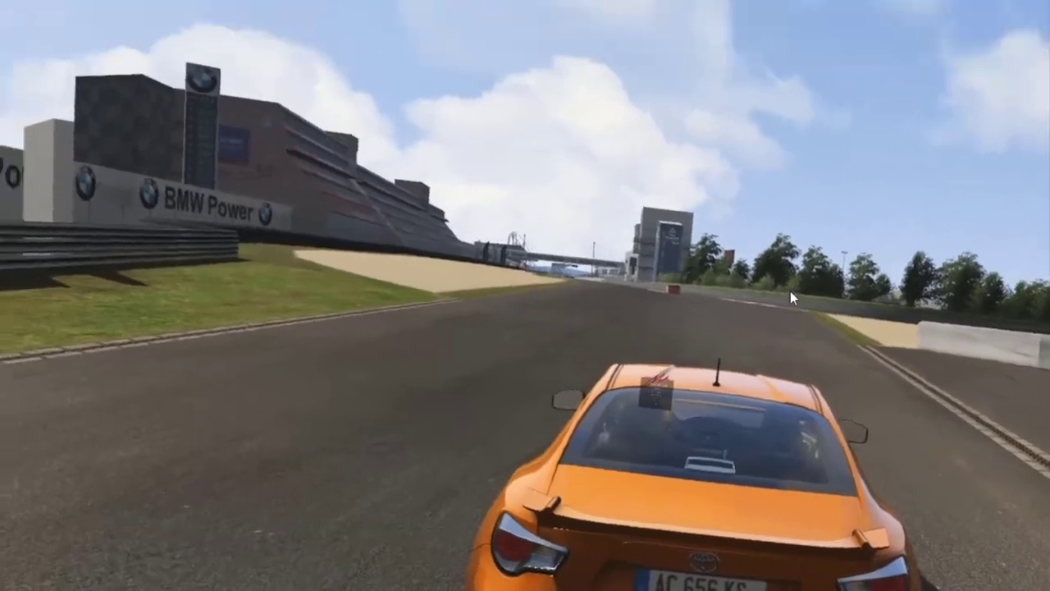
{"action": "key", "text": "F1"}
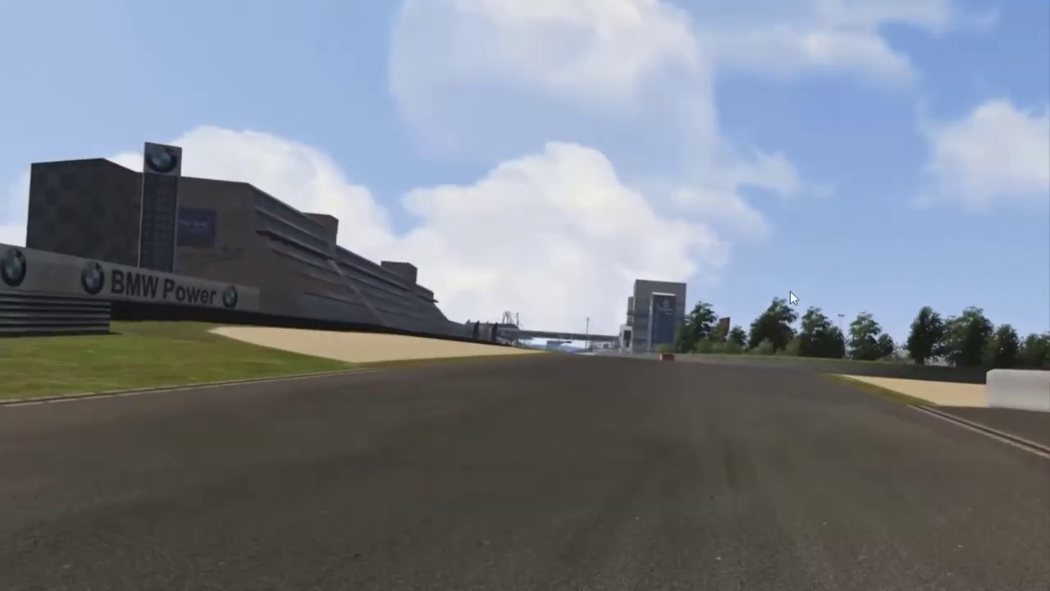
{"action": "key", "text": "F1"}
{"action": "key", "text": "Escape"}
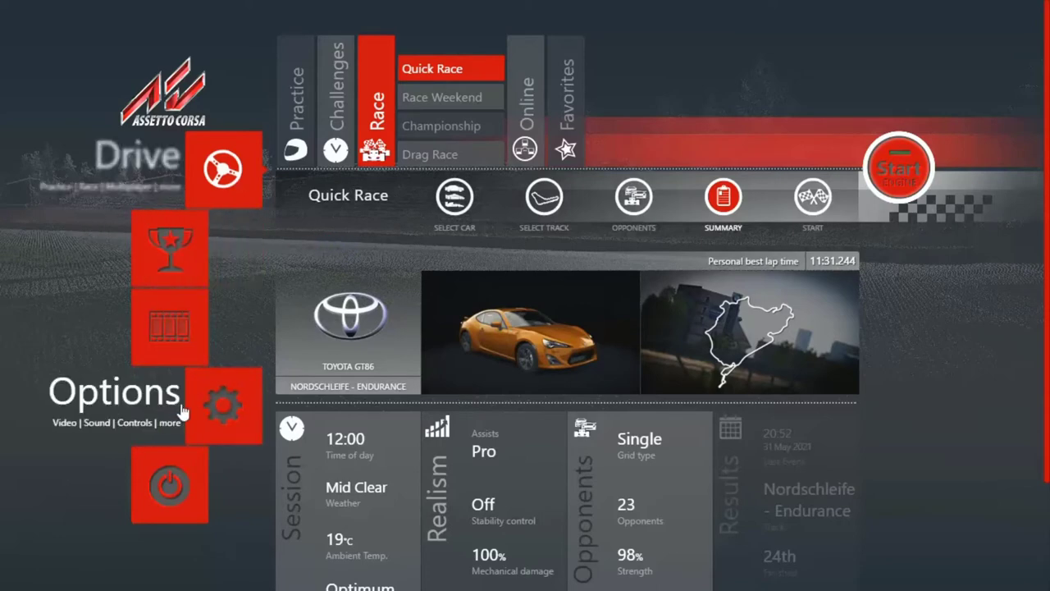
Step: Check the G29 controls: steering Axis 1, throttle Axis 2, brakes Axis 6, clutch Axis 7
{"action": "left_click", "coordinate": [219, 404]}
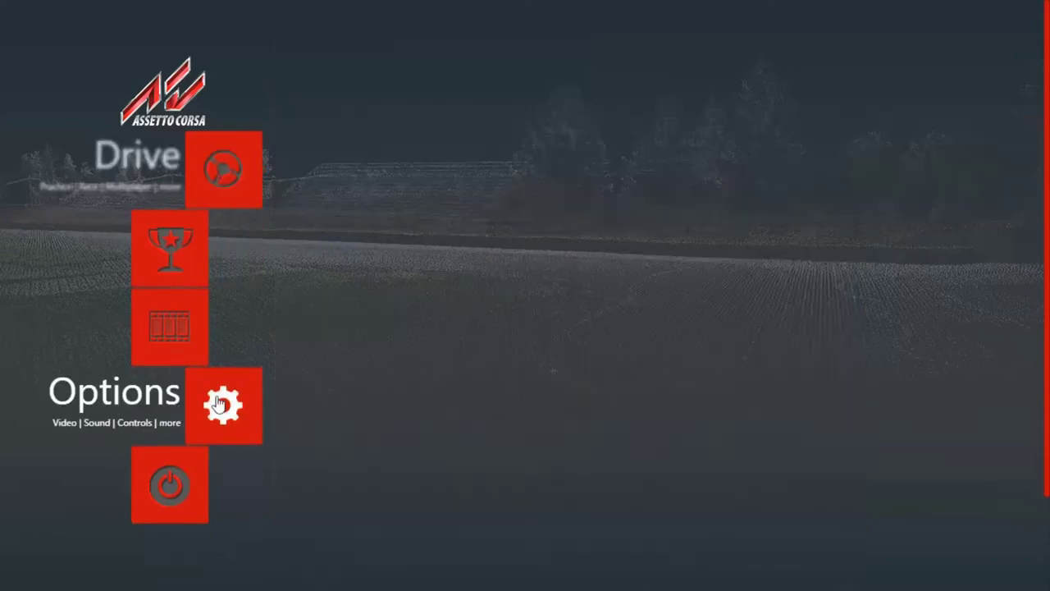
{"action": "scroll", "coordinate": [312, 346], "scroll_direction": "down", "scroll_amount": 2}
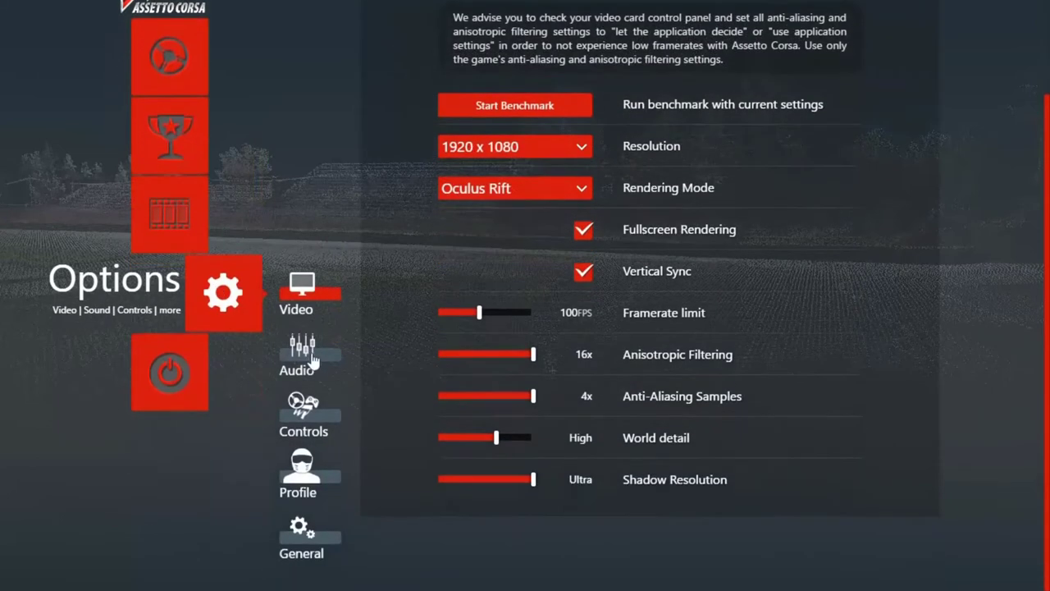
{"action": "left_click", "coordinate": [305, 415]}
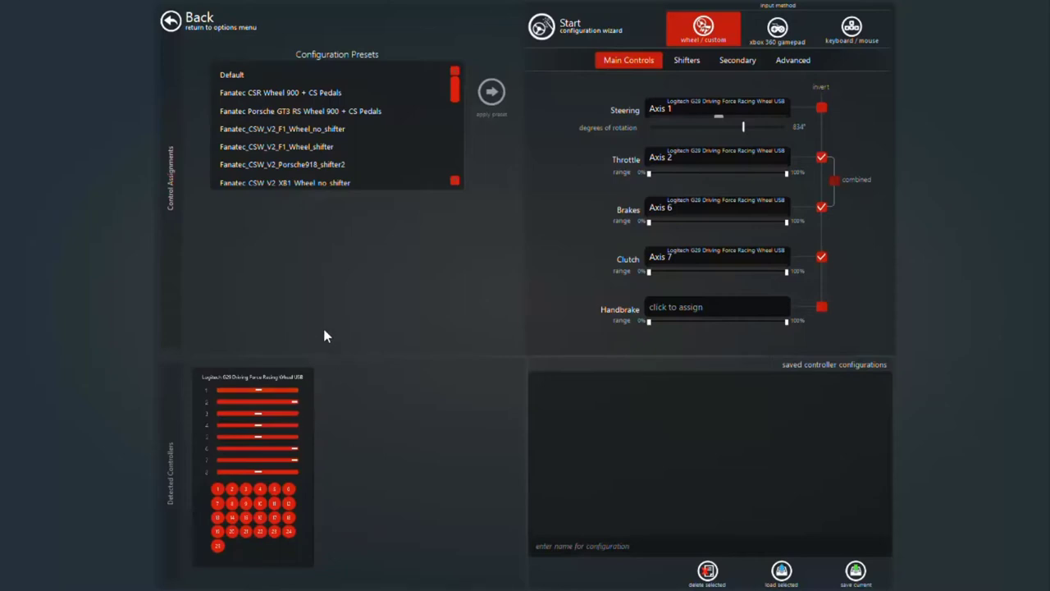
Step: Back out of the controls and confirm leaving Assetto Corsa
{"action": "left_click", "coordinate": [171, 21]}
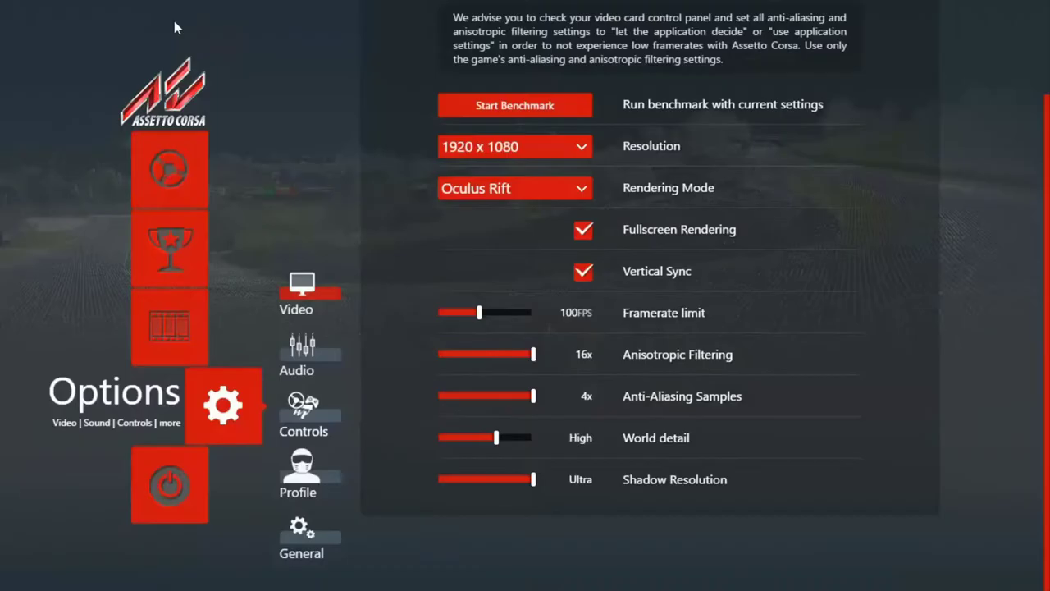
{"action": "left_click", "coordinate": [174, 27]}
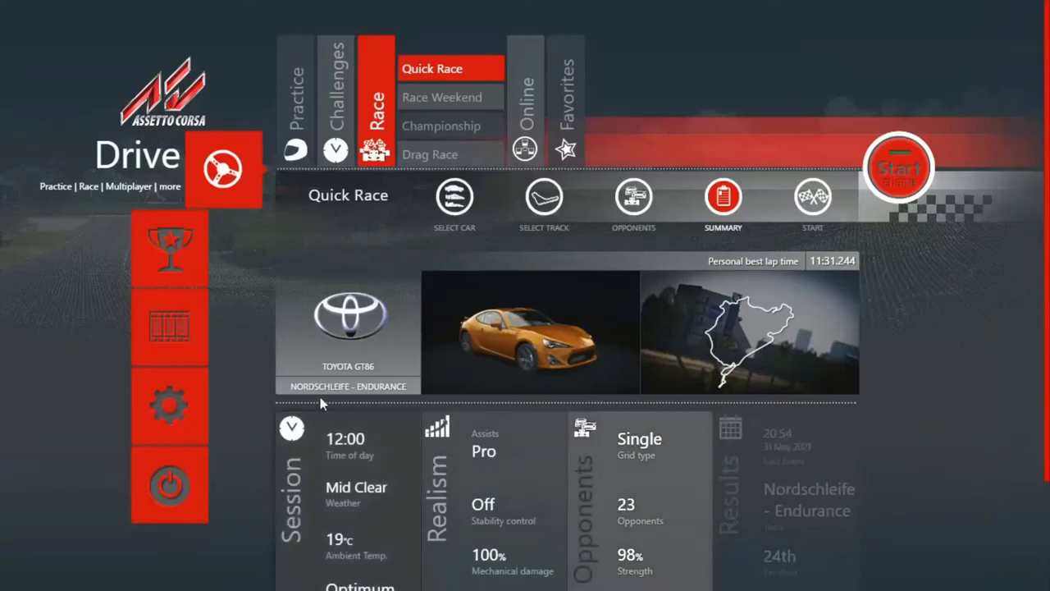
{"action": "left_click", "coordinate": [172, 490]}
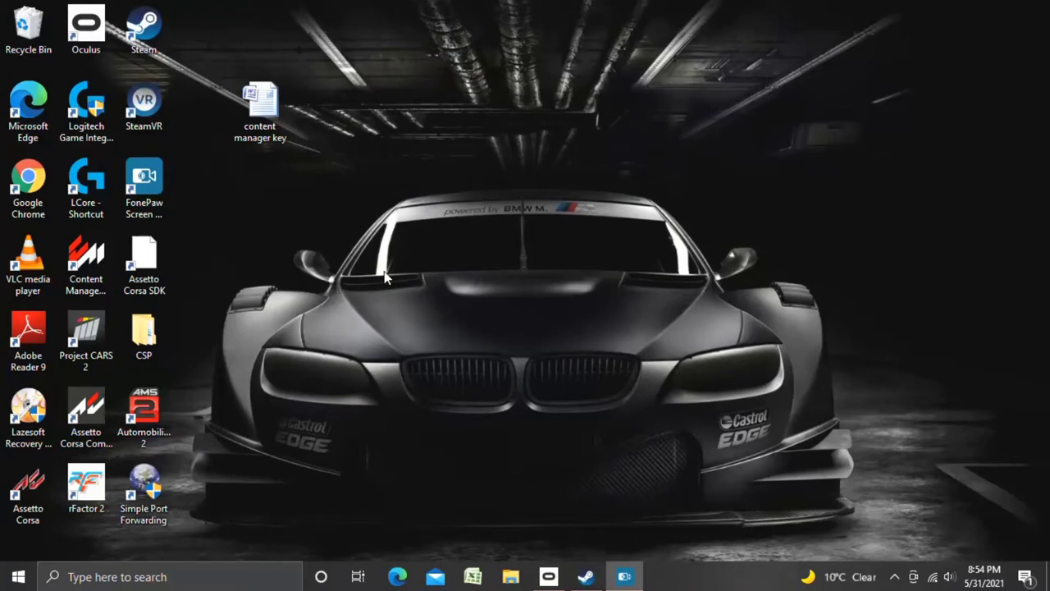
Step: Start Logitech Gaming Software and show the G29 wheel's customization view
{"action": "double_click", "coordinate": [88, 191]}
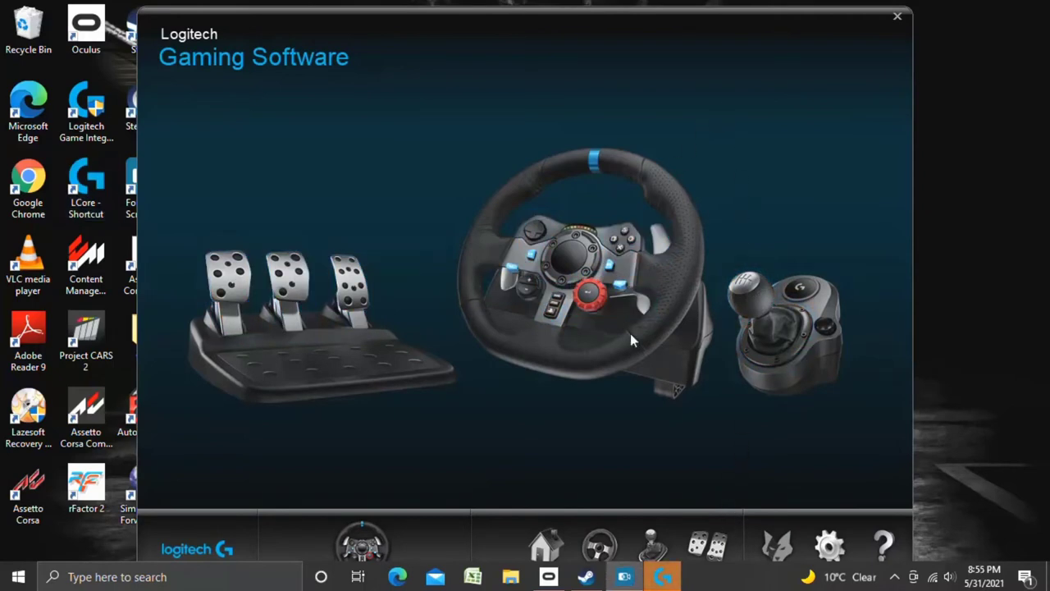
{"action": "left_click", "coordinate": [600, 545]}
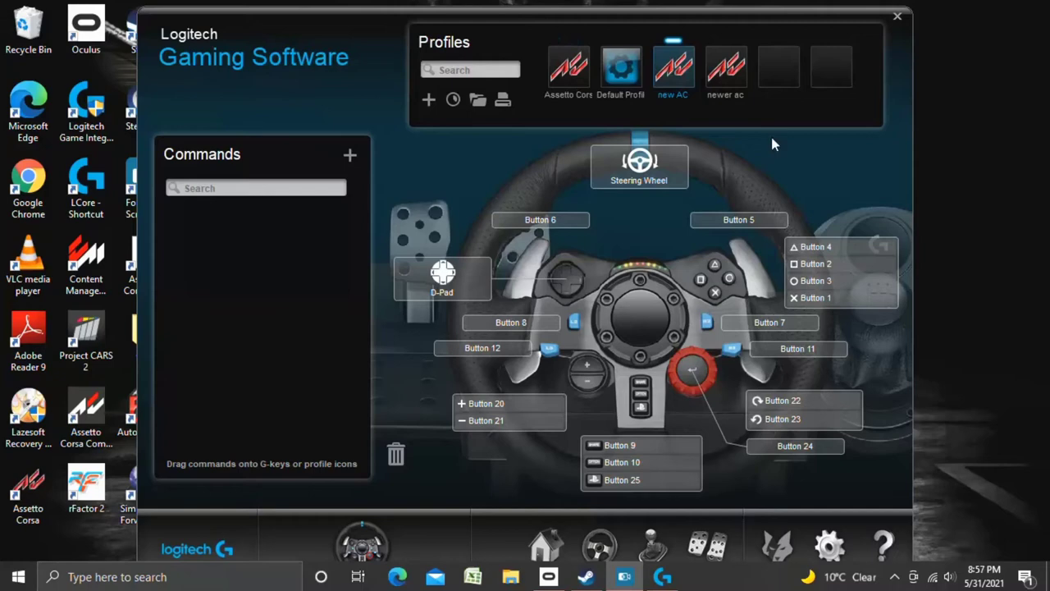
Step: Create a new profile from an empty slot and name it AC1
{"action": "left_click", "coordinate": [784, 73]}
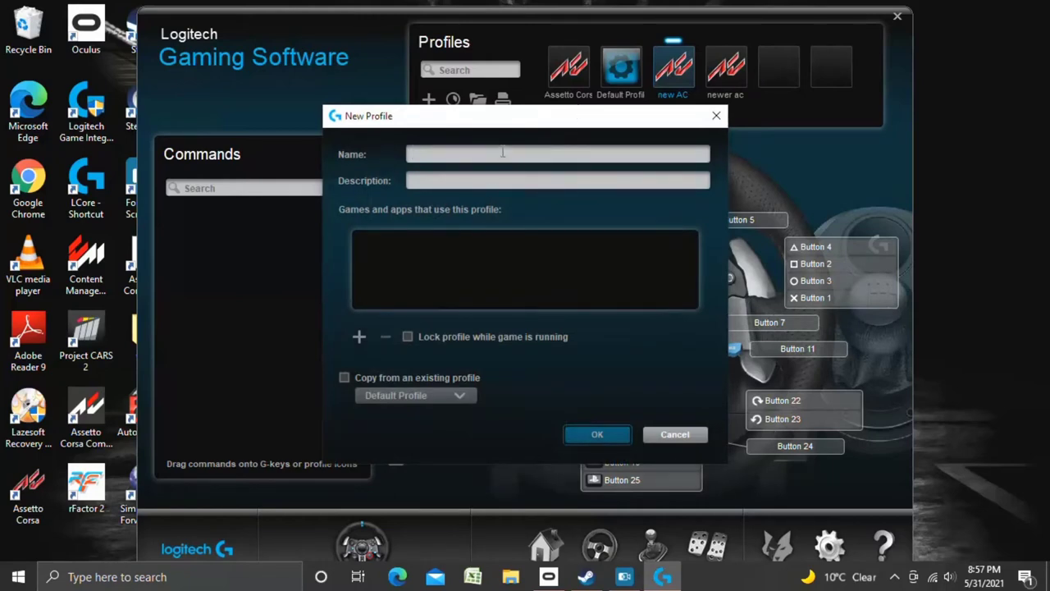
{"action": "type", "text": "AC1"}
Step: Add a game to the profile, browsing This PC to Local Disk (C:) > Program Files (x86)
{"action": "left_click", "coordinate": [360, 339]}
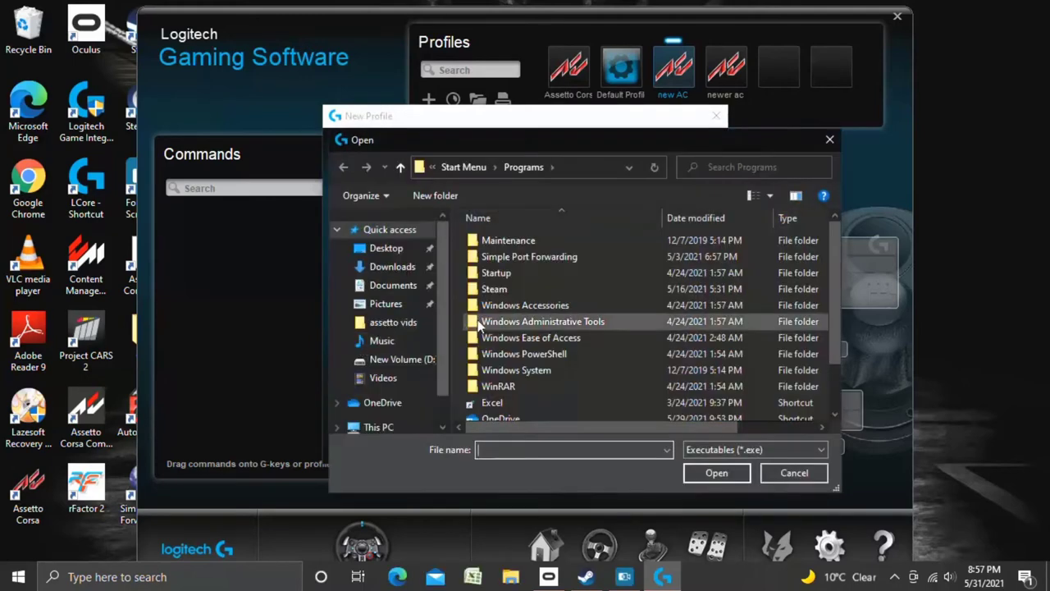
{"action": "scroll", "coordinate": [445, 335], "scroll_direction": "down", "scroll_amount": 1}
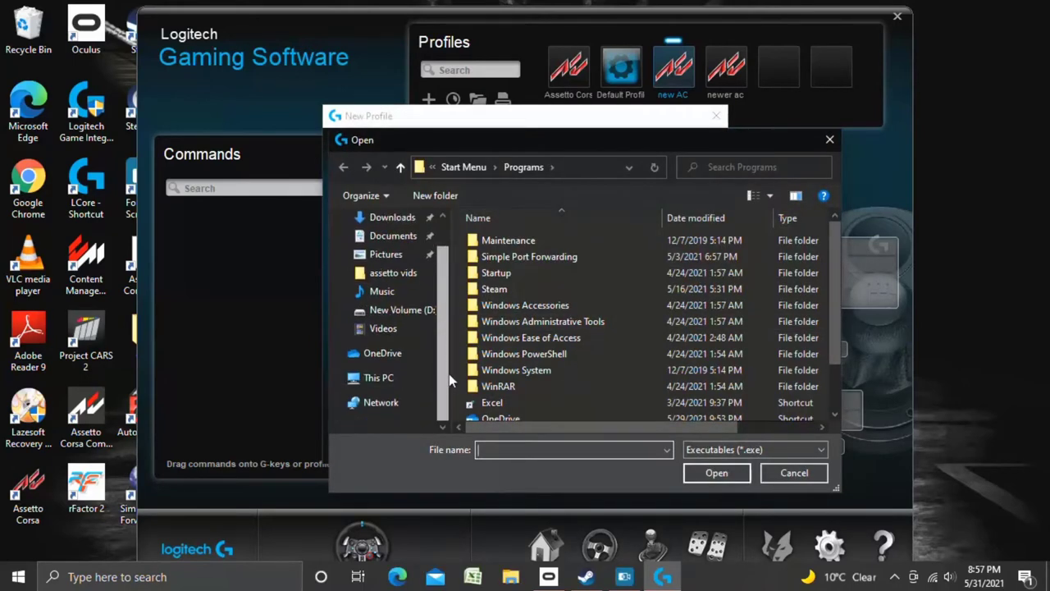
{"action": "left_click", "coordinate": [382, 378]}
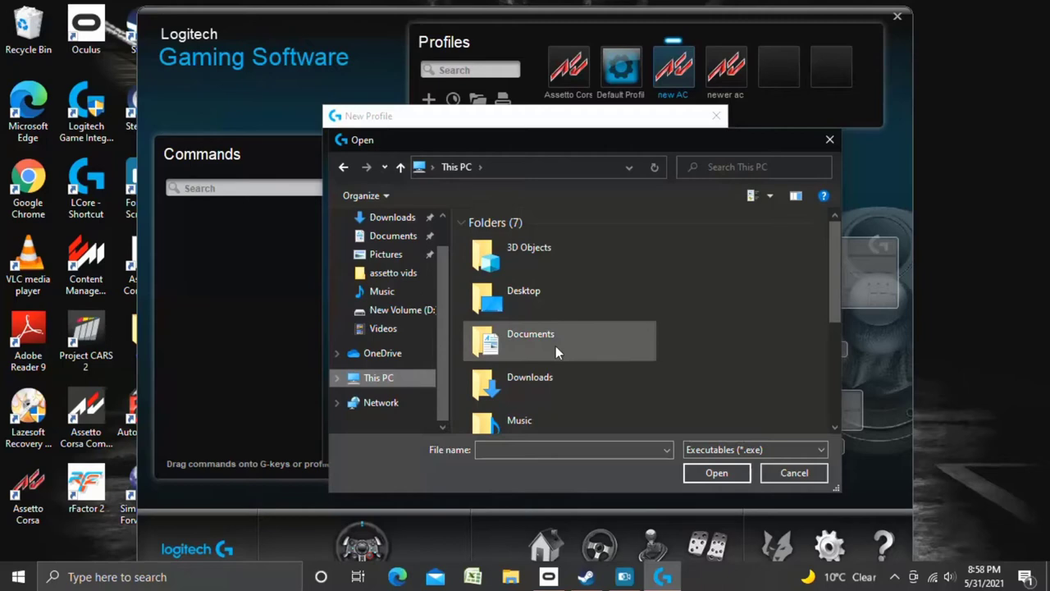
{"action": "scroll", "coordinate": [377, 329], "scroll_direction": "down", "scroll_amount": 1}
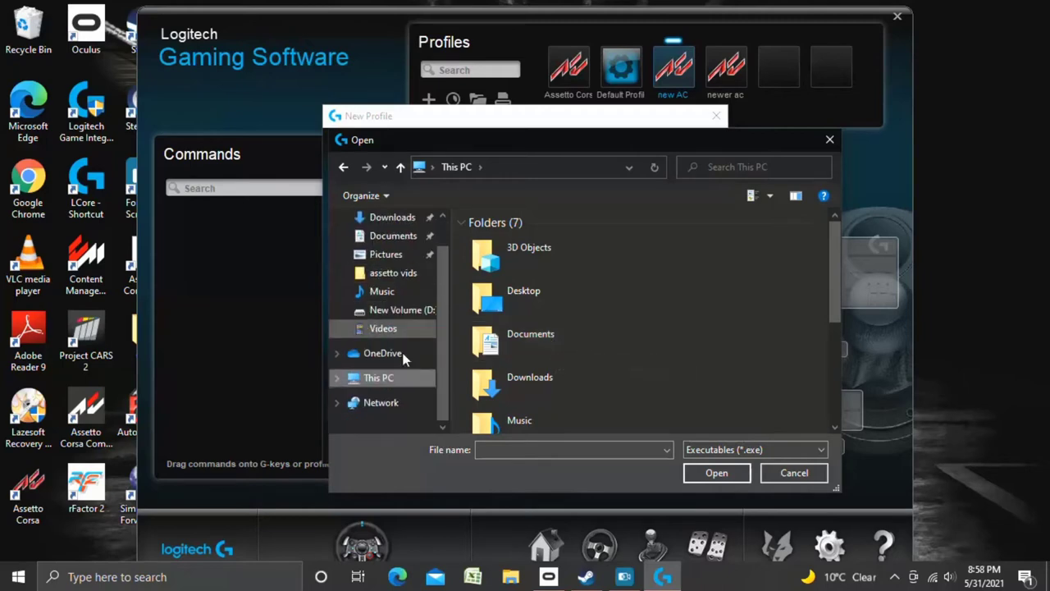
{"action": "left_click", "coordinate": [336, 378]}
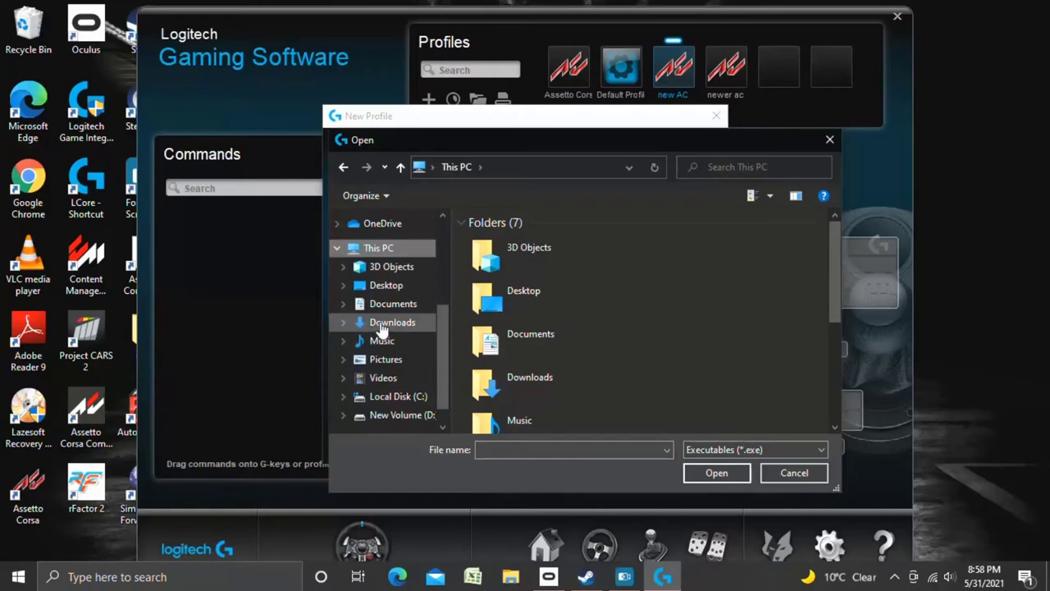
{"action": "left_click", "coordinate": [407, 397]}
{"action": "double_click", "coordinate": [586, 369]}
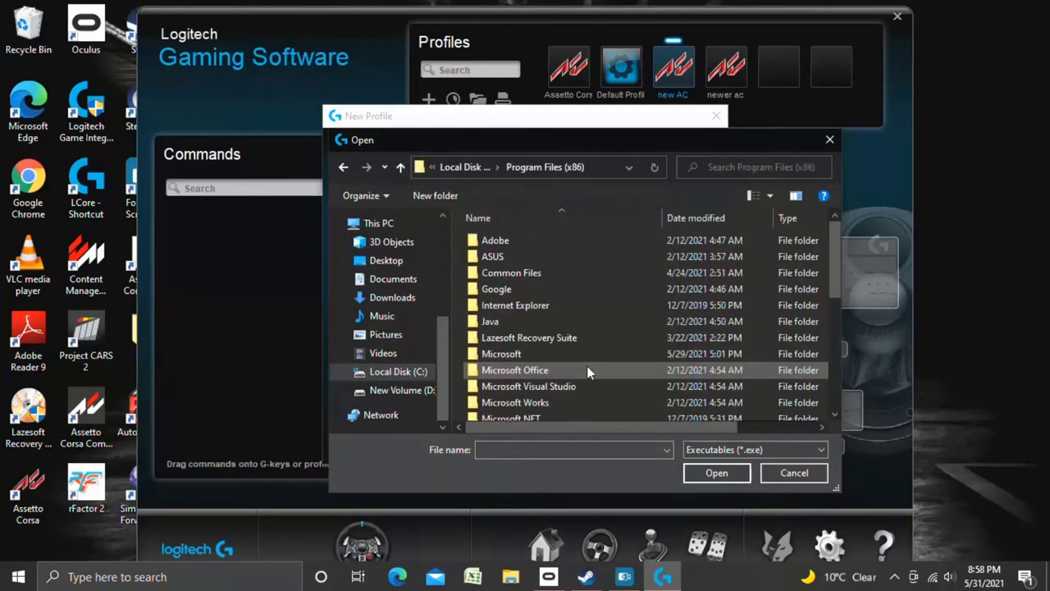
Step: Go through Steam > steamapps > common > assettocorsa and pick AssettoCorsa.exe
{"action": "scroll", "coordinate": [588, 372], "scroll_direction": "down", "scroll_amount": 6}
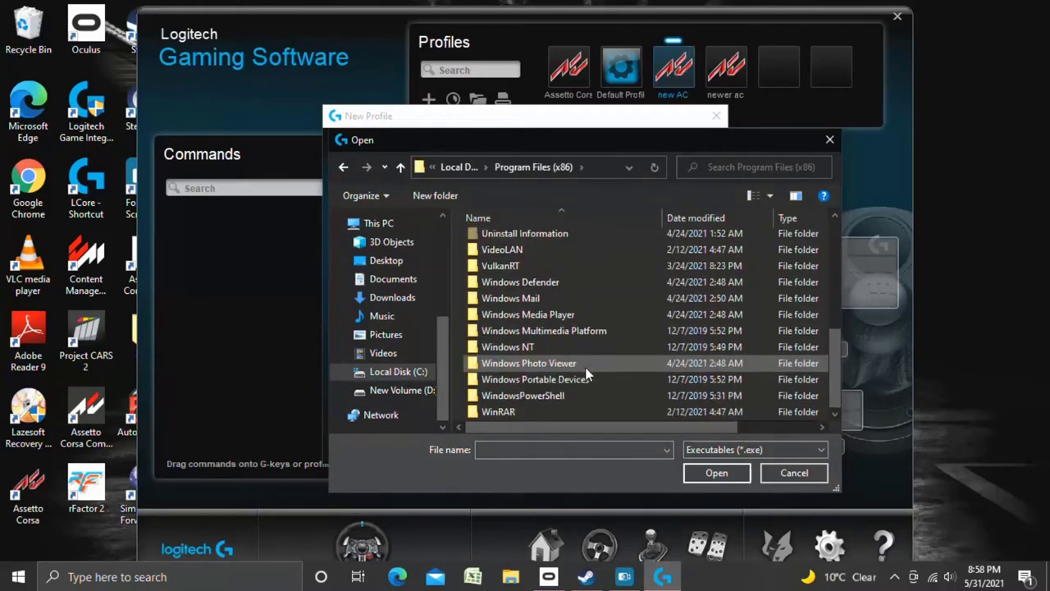
{"action": "scroll", "coordinate": [575, 352], "scroll_direction": "up", "scroll_amount": 1}
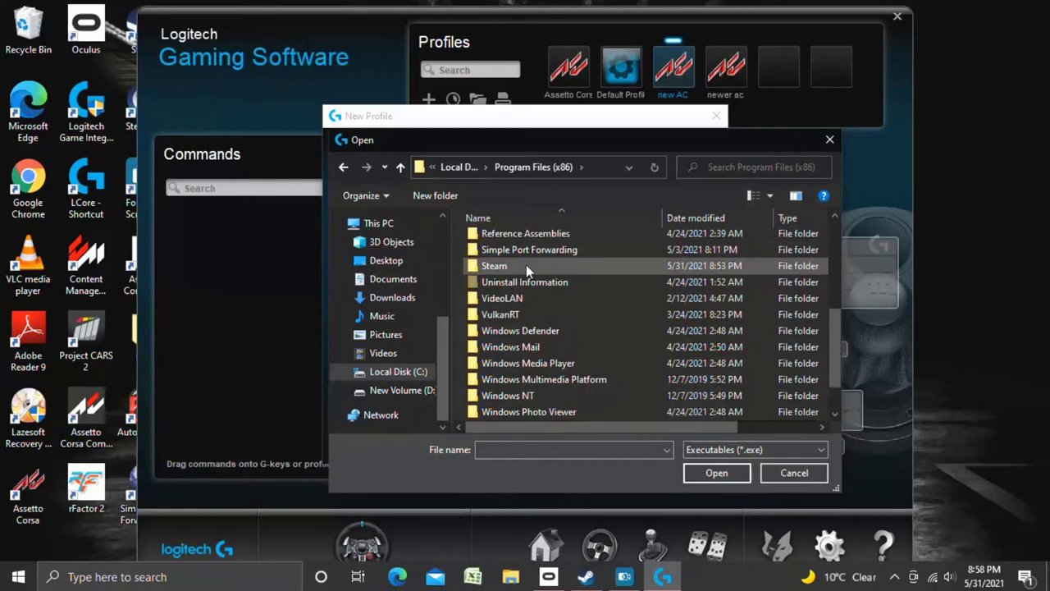
{"action": "double_click", "coordinate": [526, 265]}
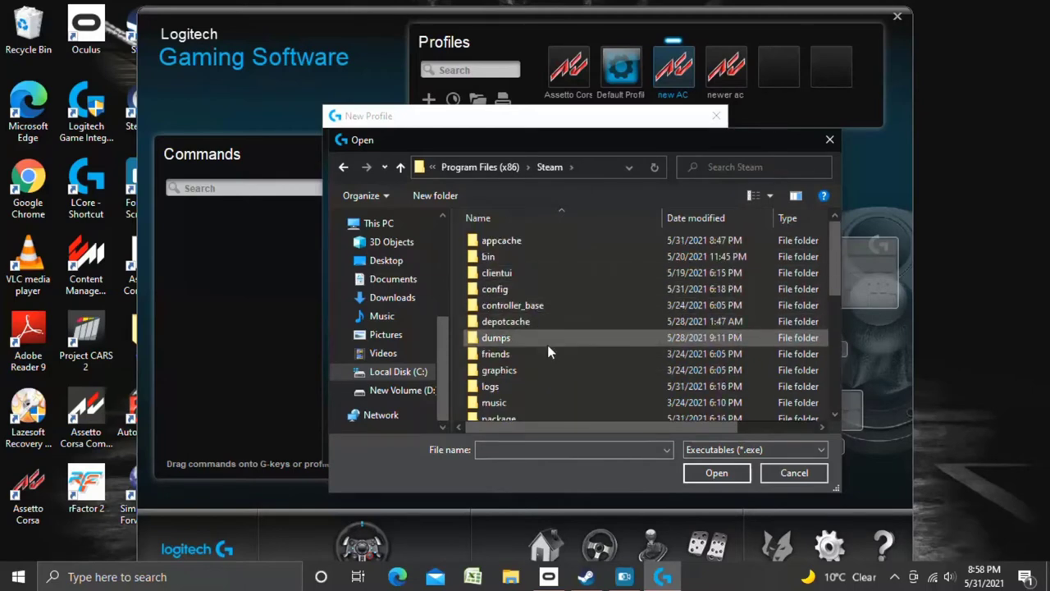
{"action": "scroll", "coordinate": [547, 351], "scroll_direction": "down", "scroll_amount": 3}
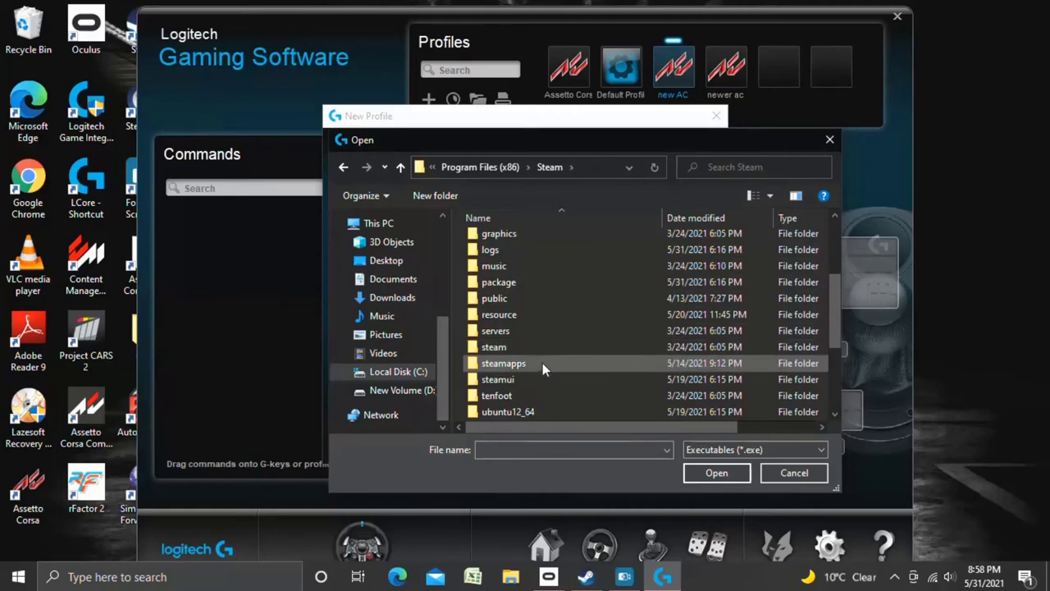
{"action": "double_click", "coordinate": [542, 362]}
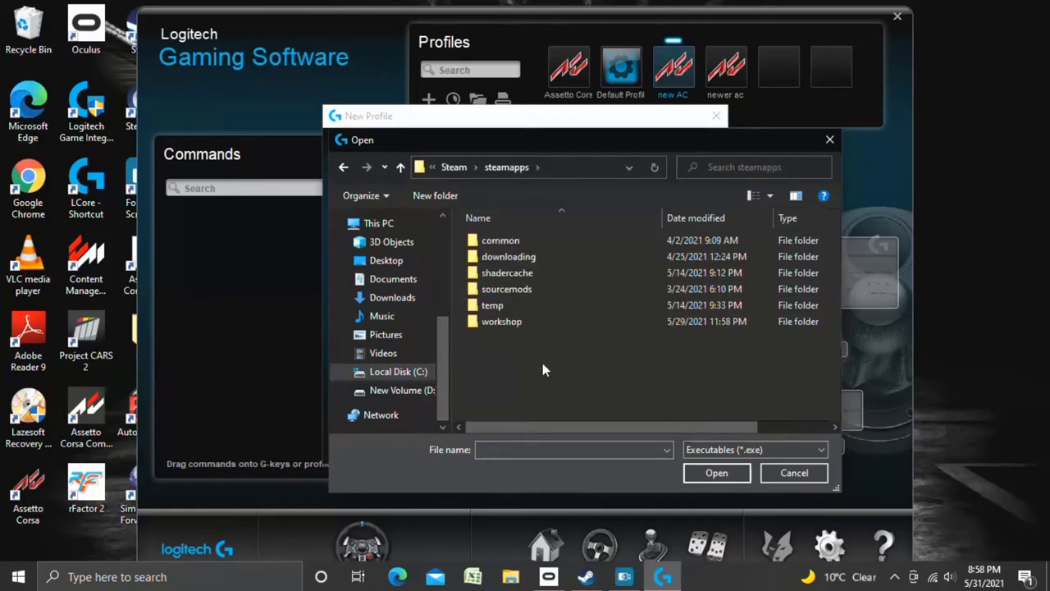
{"action": "left_click", "coordinate": [526, 240]}
{"action": "double_click", "coordinate": [526, 240]}
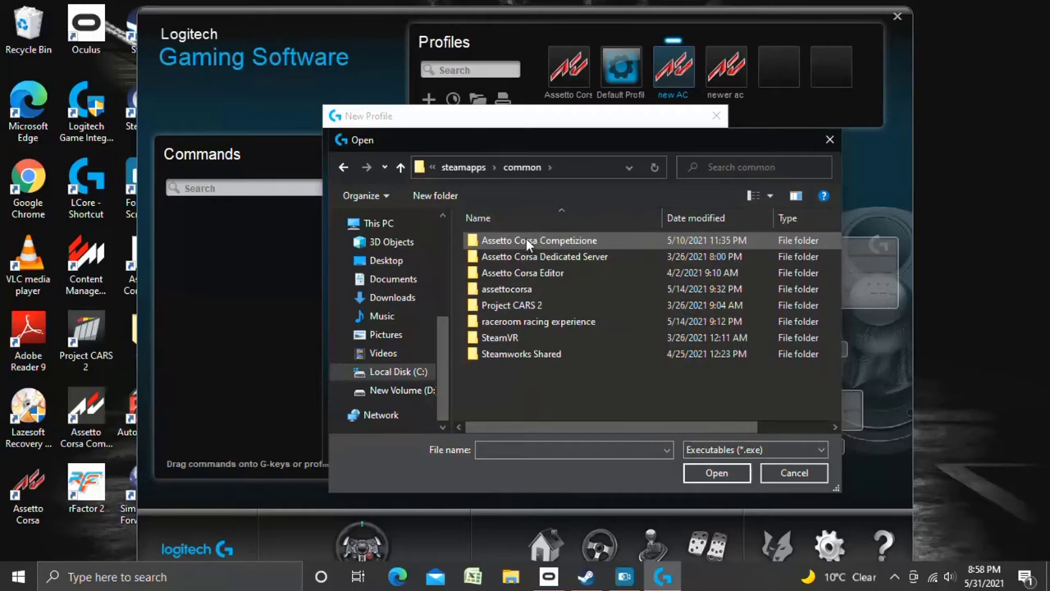
{"action": "double_click", "coordinate": [526, 289]}
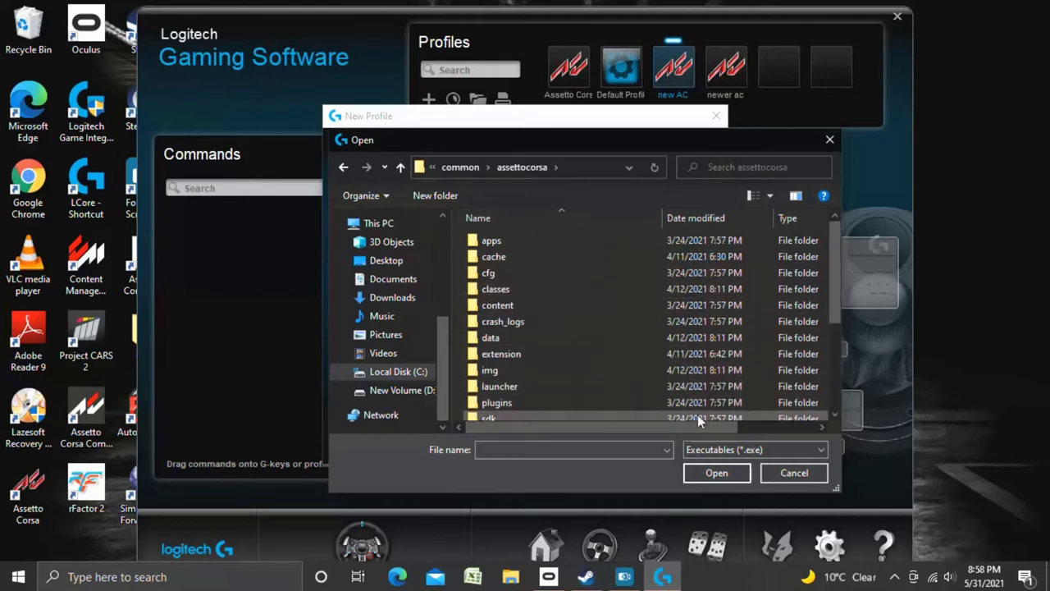
{"action": "scroll", "coordinate": [605, 354], "scroll_direction": "down", "scroll_amount": 3}
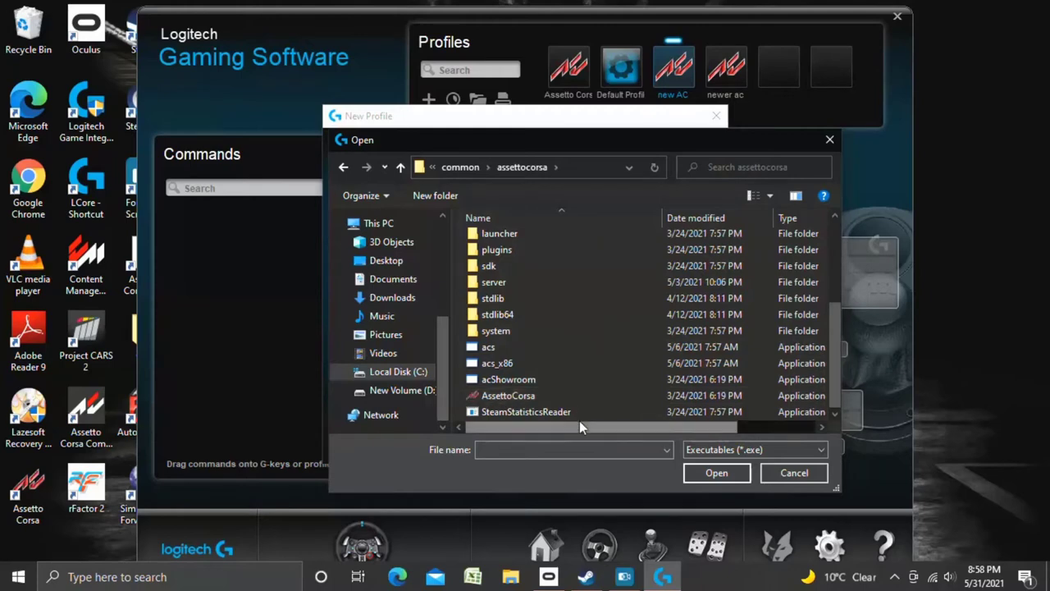
{"action": "left_click_drag", "start_coordinate": [579, 423], "coordinate": [657, 420]}
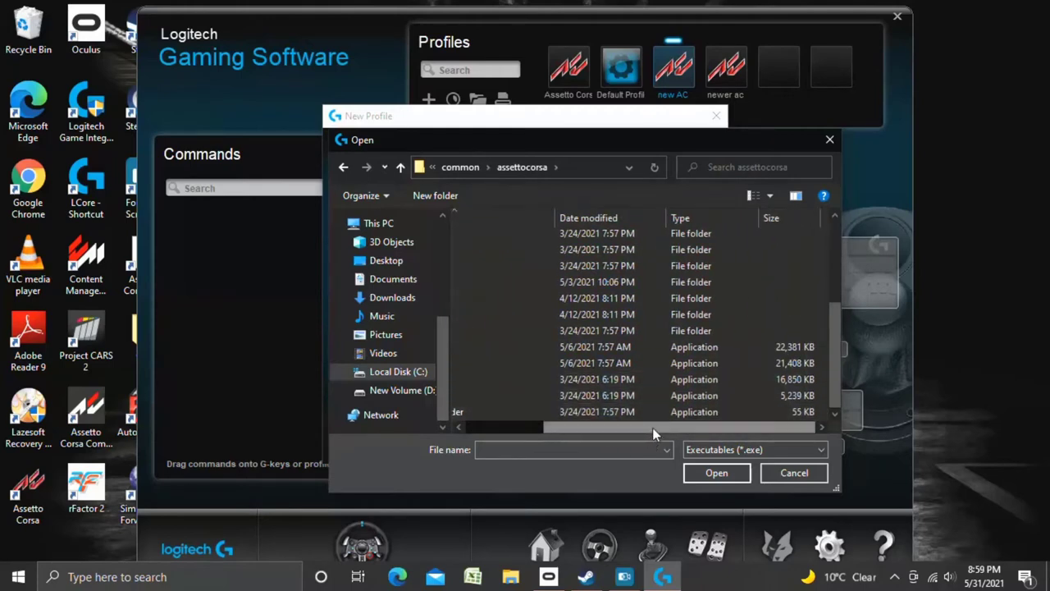
{"action": "left_click_drag", "start_coordinate": [652, 427], "coordinate": [573, 429]}
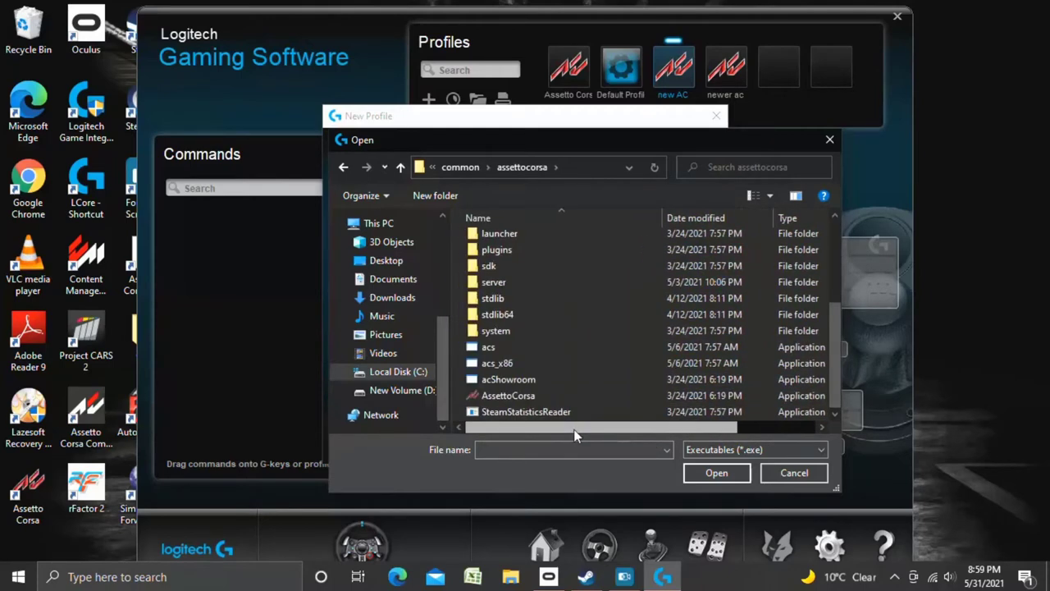
{"action": "double_click", "coordinate": [517, 396]}
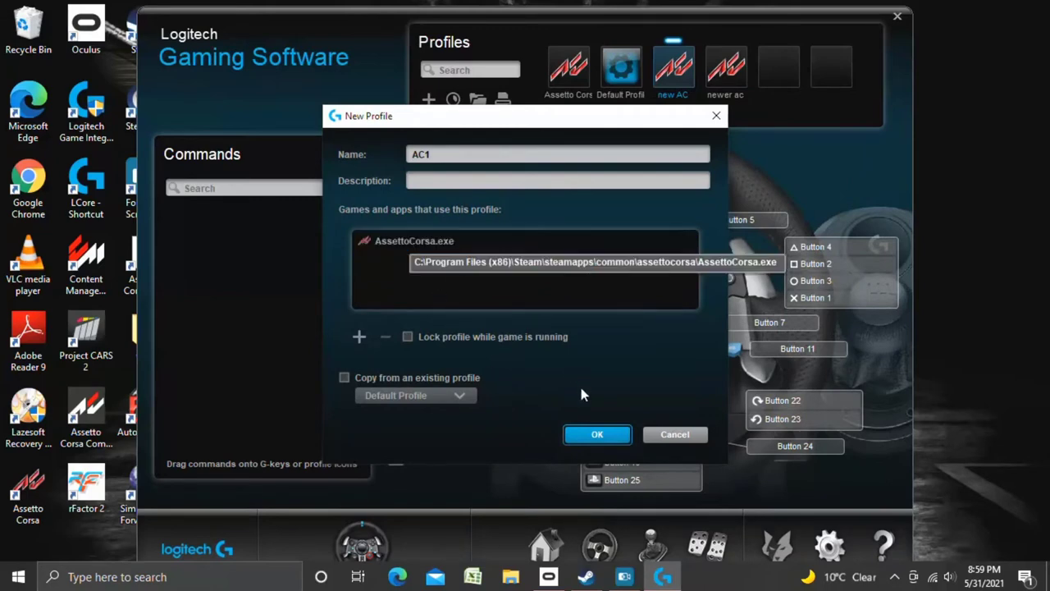
Step: Confirm the New Profile dialog so AC1, linked to AssettoCorsa.exe, is saved
{"action": "left_click", "coordinate": [597, 435]}
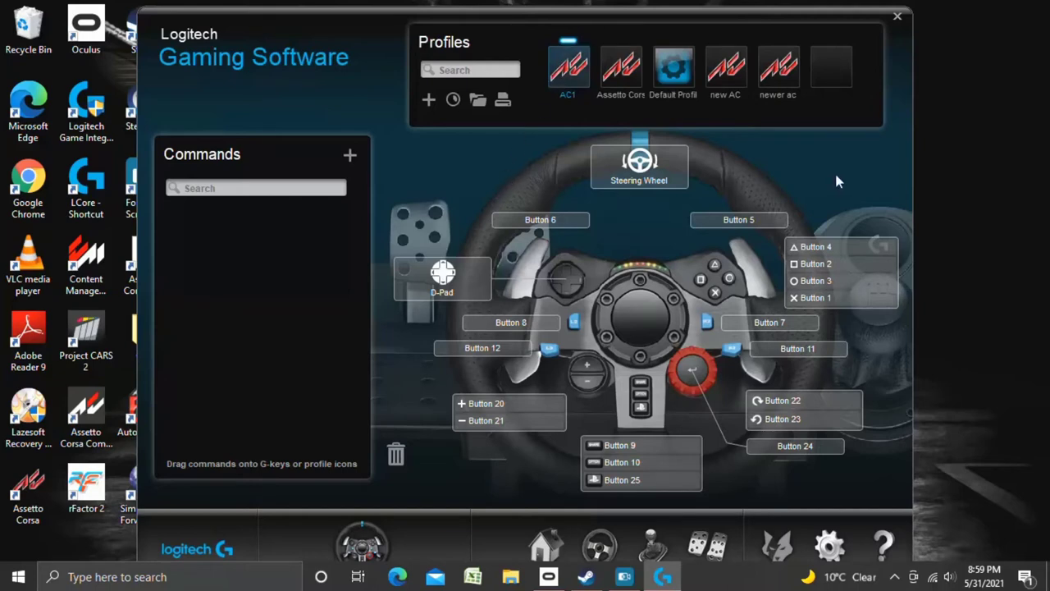
Step: Close Logitech Gaming Software and relaunch Assetto Corsa into its main menu
{"action": "left_click", "coordinate": [897, 17]}
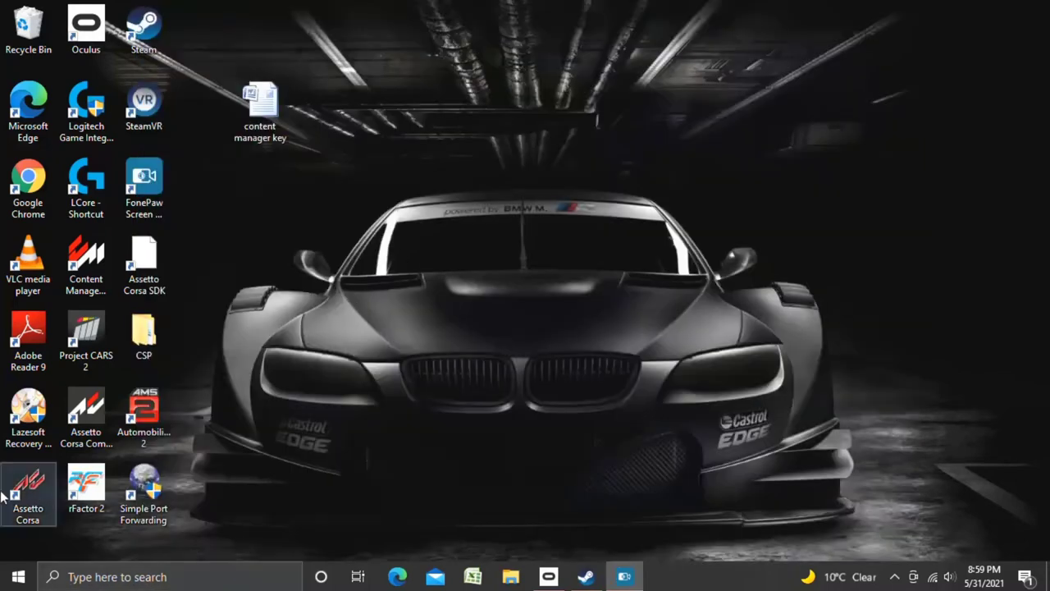
{"action": "double_click", "coordinate": [26, 490]}
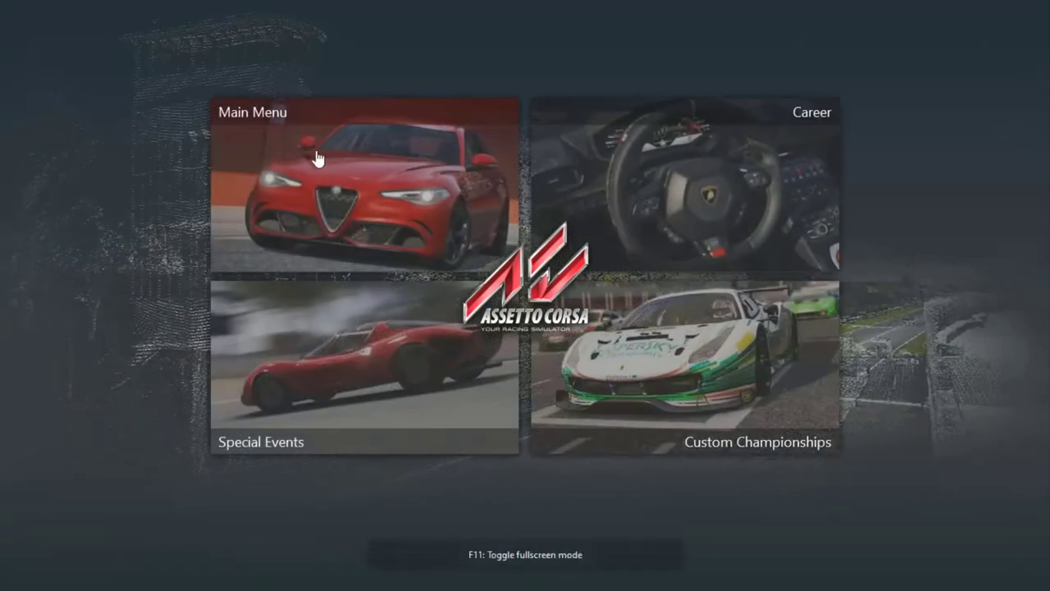
{"action": "left_click", "coordinate": [336, 179]}
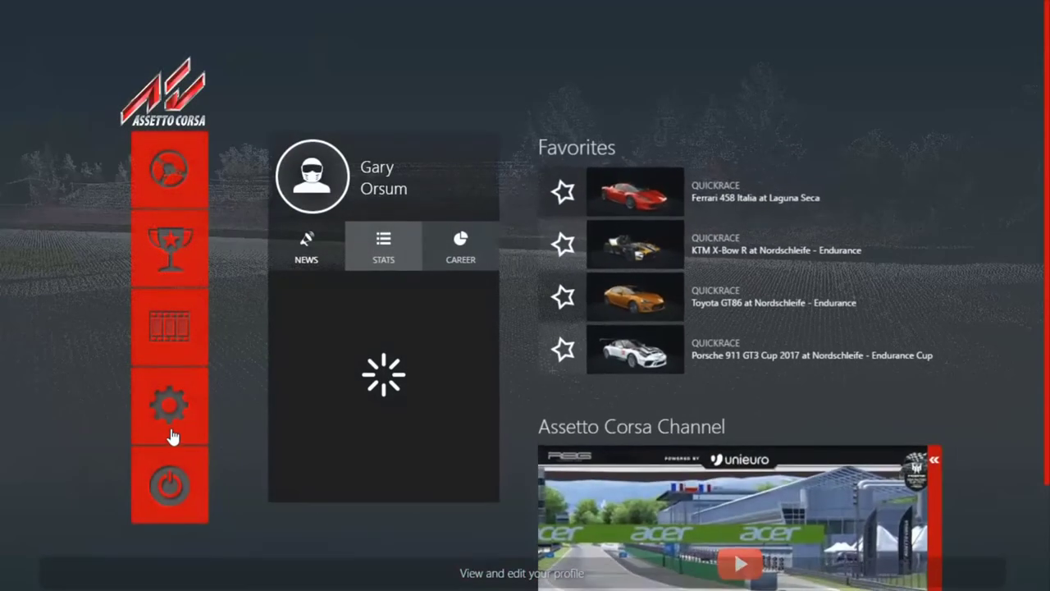
Step: Go to Options > Controls and scroll the Configuration Presets list to the Logitech_g29_shifter entry
{"action": "left_click", "coordinate": [172, 422]}
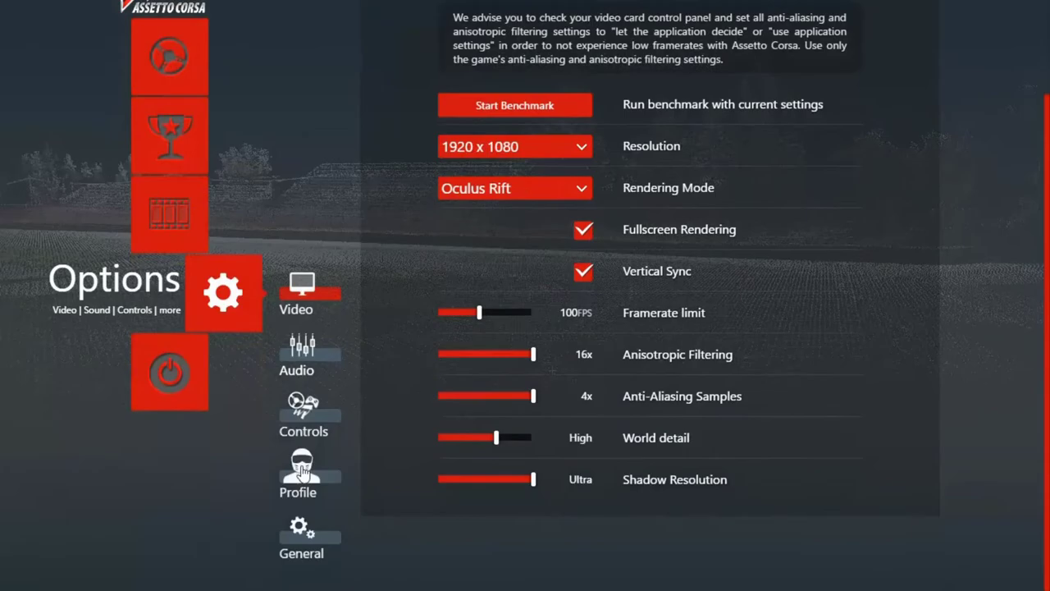
{"action": "left_click", "coordinate": [311, 523]}
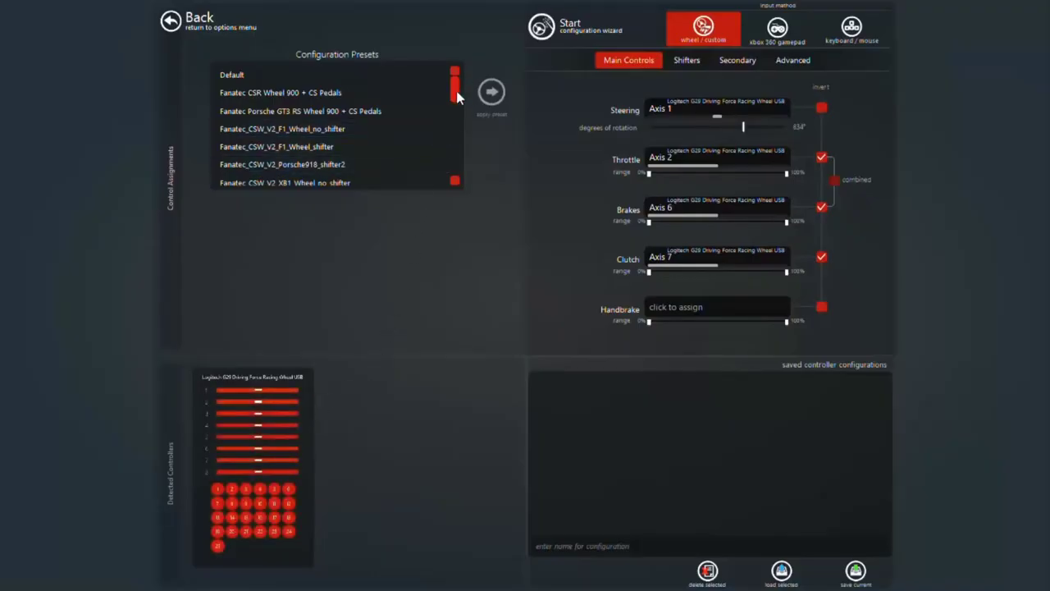
{"action": "left_click_drag", "start_coordinate": [457, 93], "coordinate": [458, 146]}
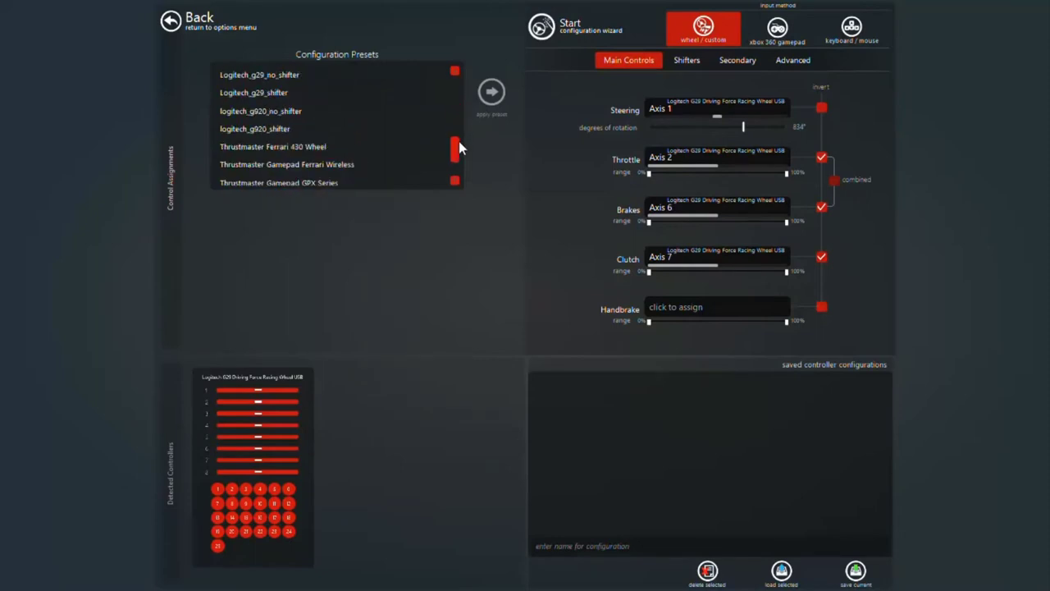
{"action": "double_click", "coordinate": [326, 92]}
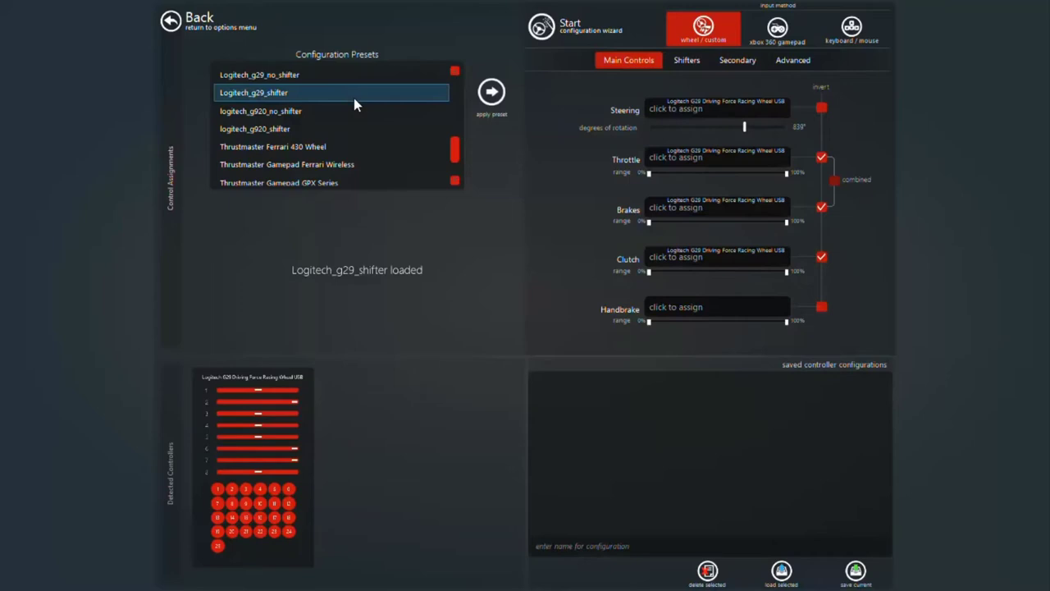
{"action": "left_click", "coordinate": [440, 227]}
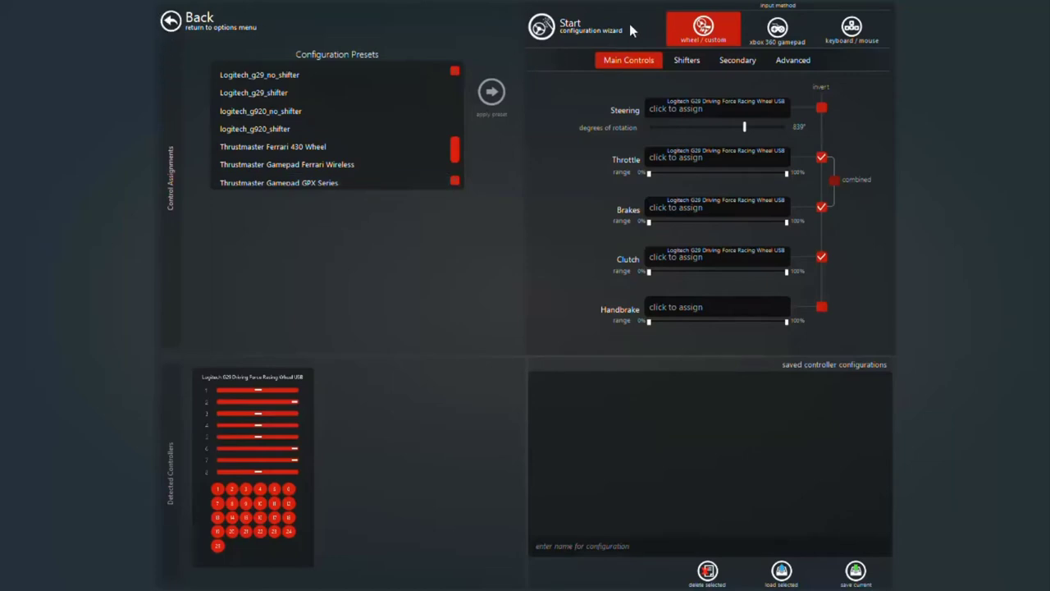
Step: Run the configuration wizard to assign G29 steering, pedals and shifter gears 1–7 plus Reverse
{"action": "left_click", "coordinate": [541, 33]}
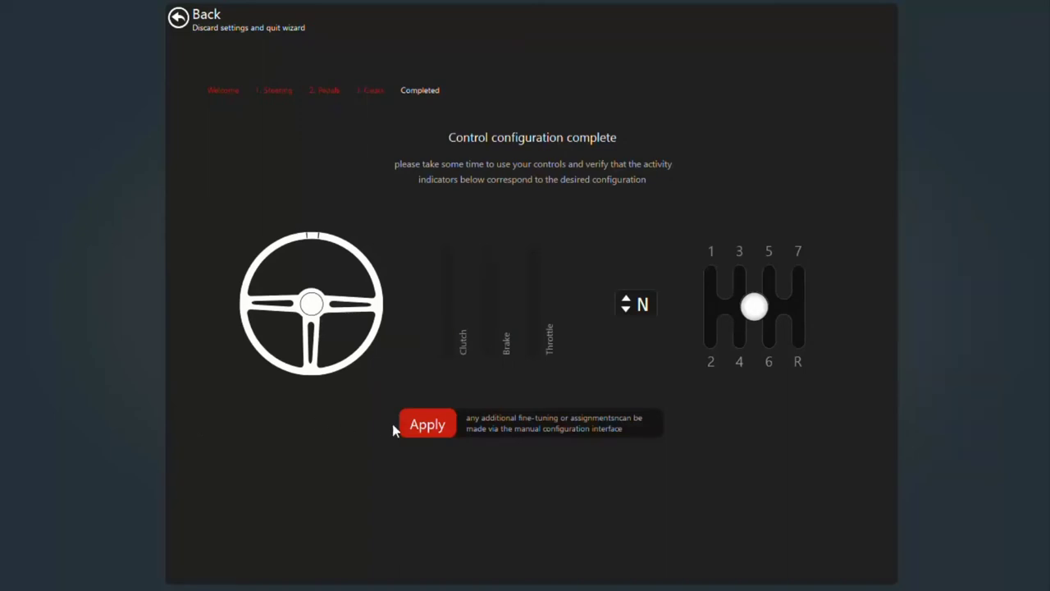
Step: Apply the wizard's assignments: steering Axis 1 at 843°, throttle 2, brakes 6, clutch 7
{"action": "left_click", "coordinate": [439, 425]}
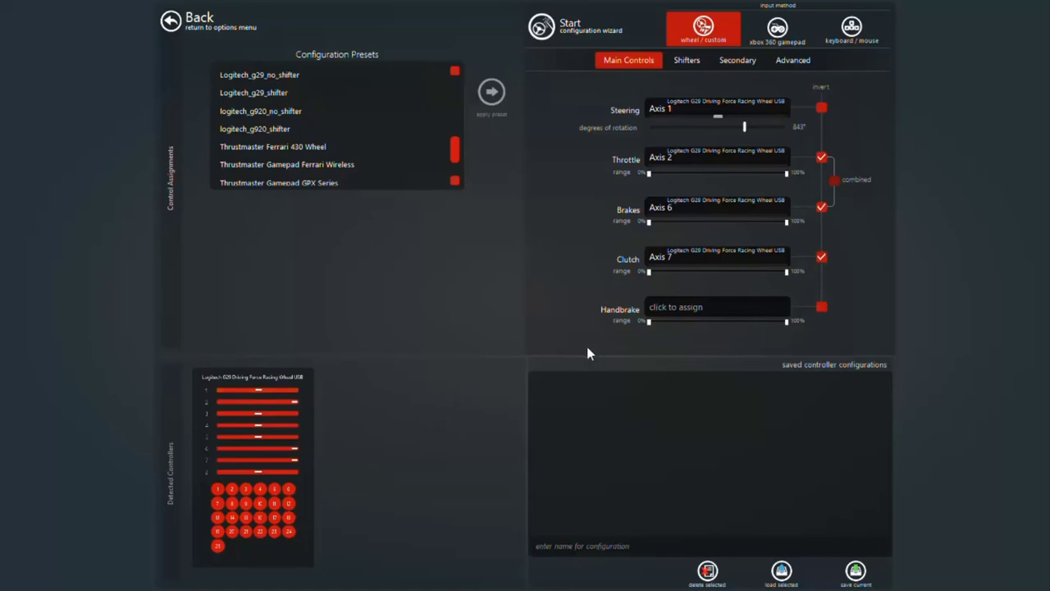
Step: From Drive > Race > Quick Race, launch the all-Toyota GT86 race at Nordschleife - Endurance
{"action": "left_click", "coordinate": [171, 22]}
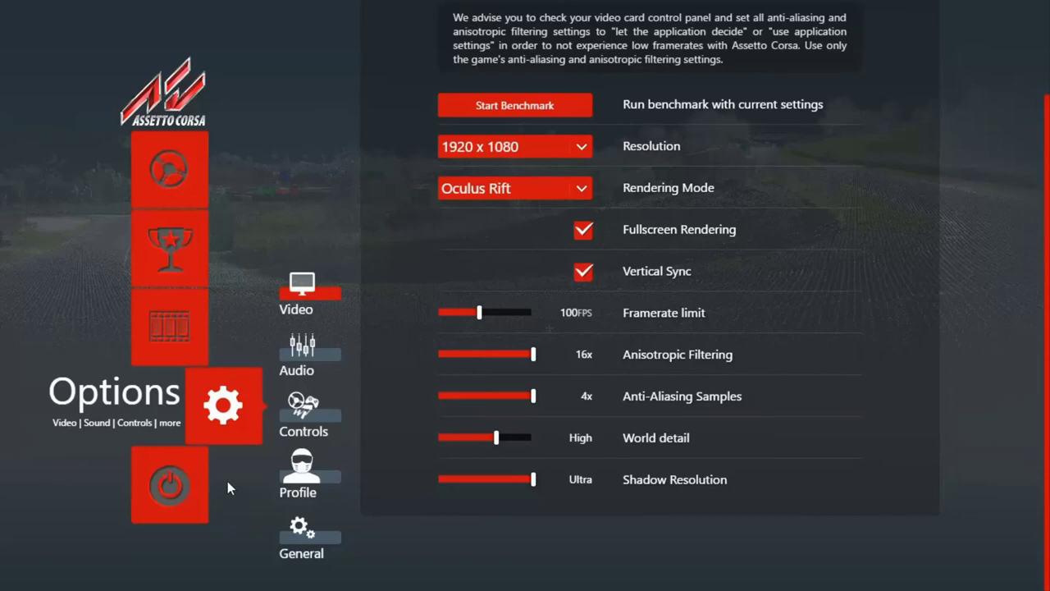
{"action": "left_click", "coordinate": [170, 187]}
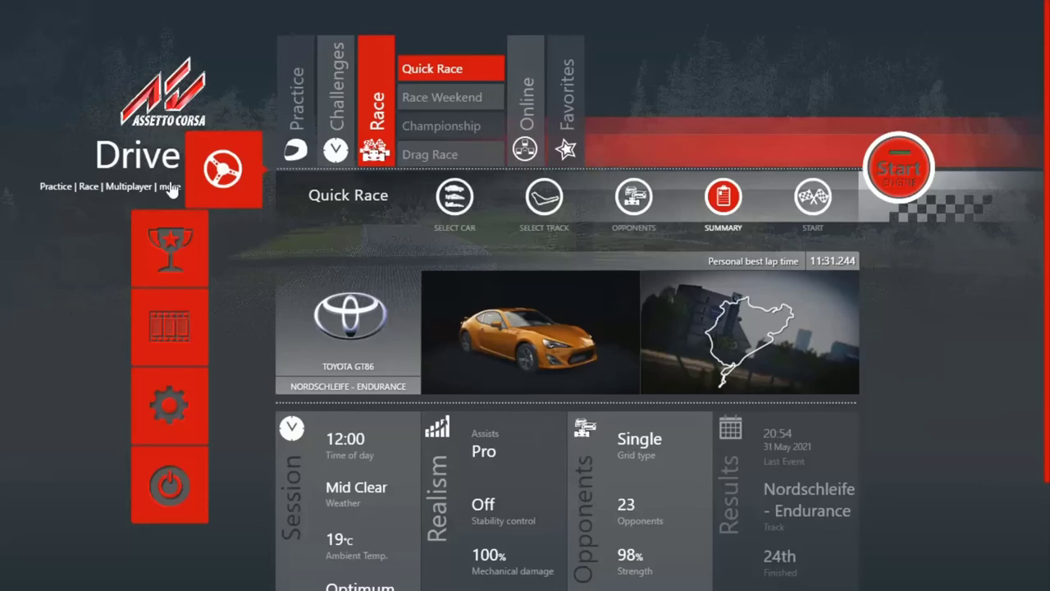
{"action": "left_click", "coordinate": [890, 179]}
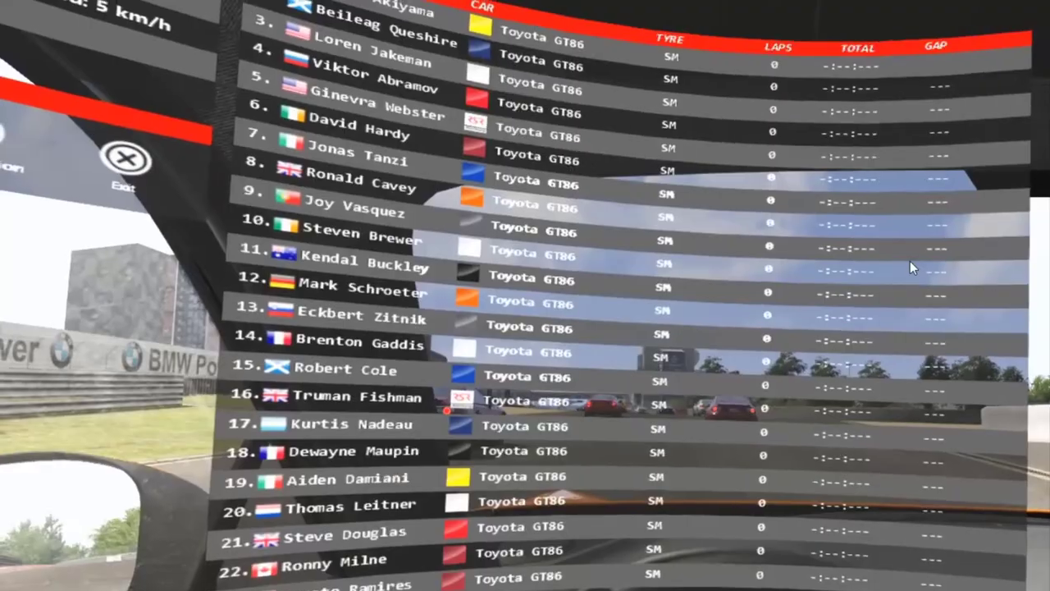